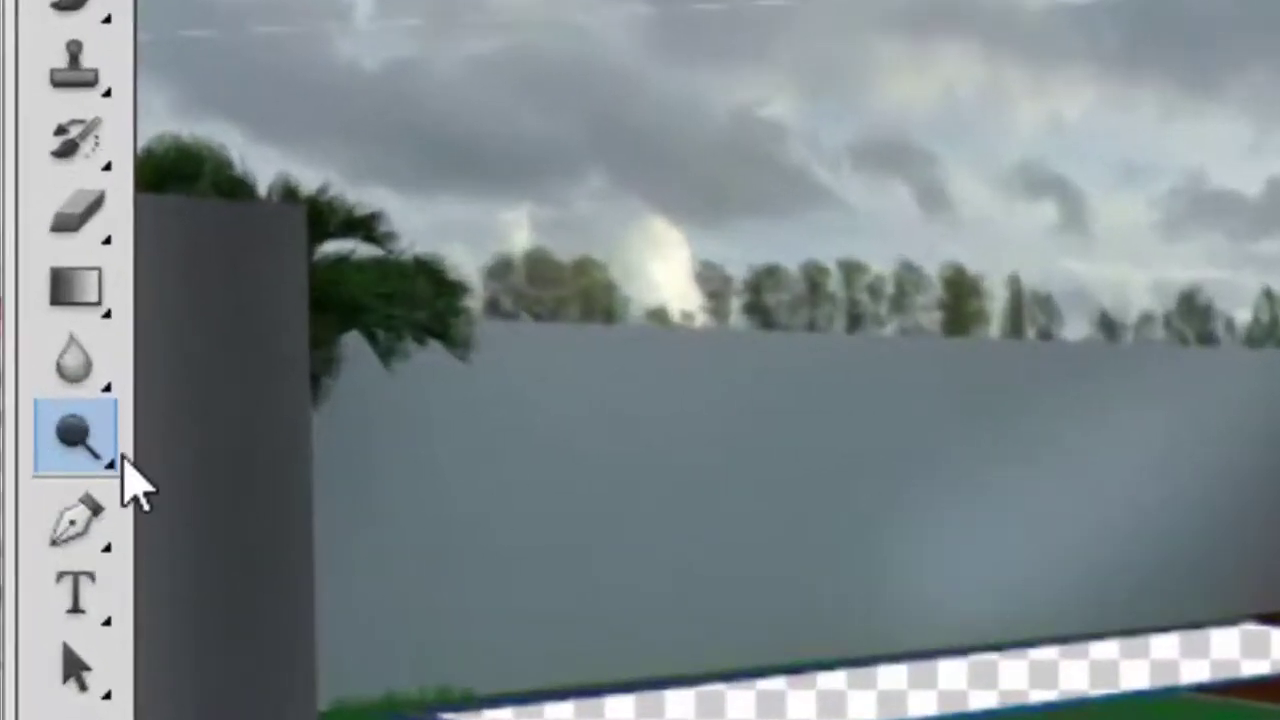
- Open the Dodge/Burn tool flyout in the toolbox to show the lighten and darken tools
left_click(80, 452)
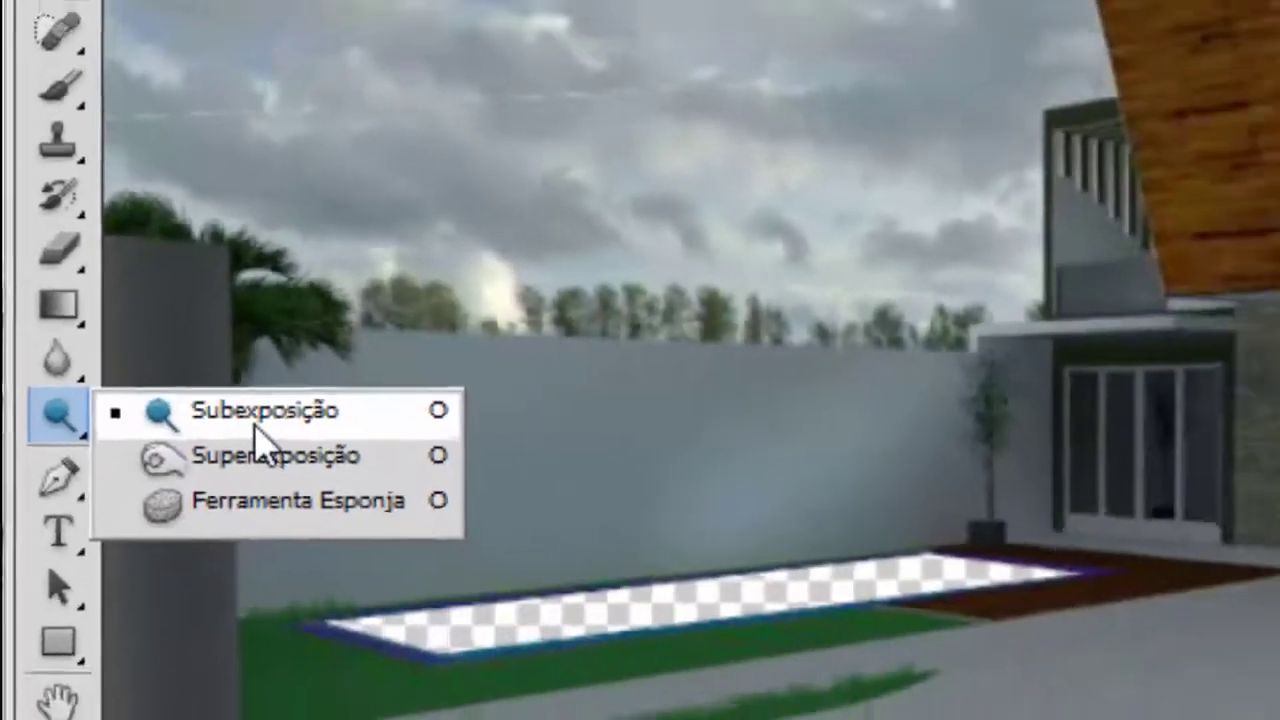
- Dodge at Tons Médios, 50% exposure, painting a broad diagonal bright streak across the pool-side pavement
left_click(138, 400)
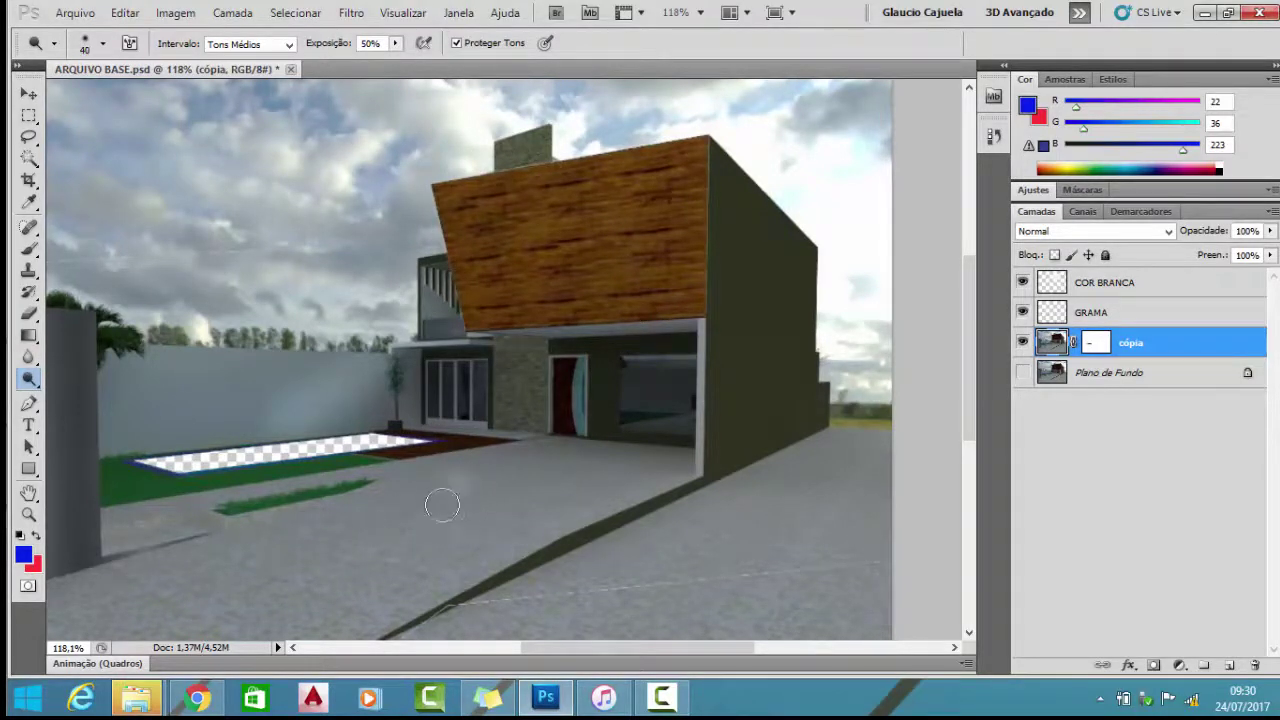
left_click_drag(442, 505, 265, 592)
left_click_drag(434, 516, 226, 600)
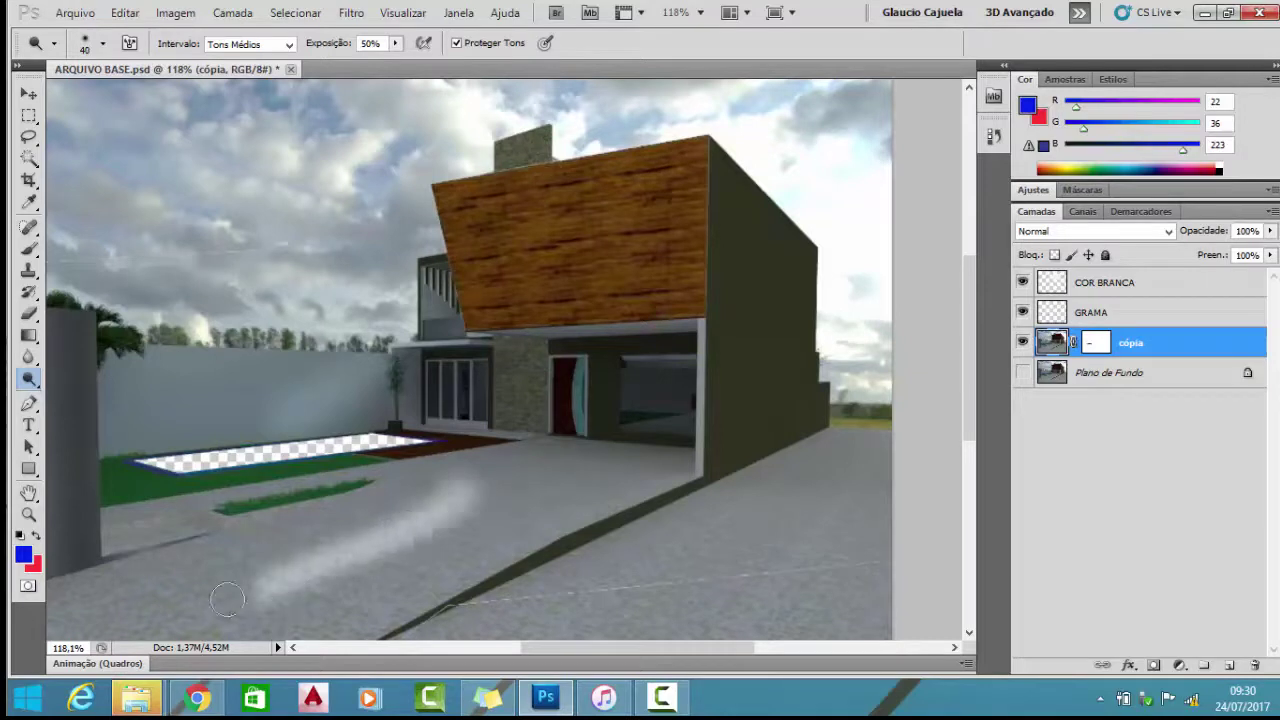
mouse_move(465, 491)
left_mouse_down()
mouse_move(334, 531)
mouse_move(218, 589)
left_mouse_up()
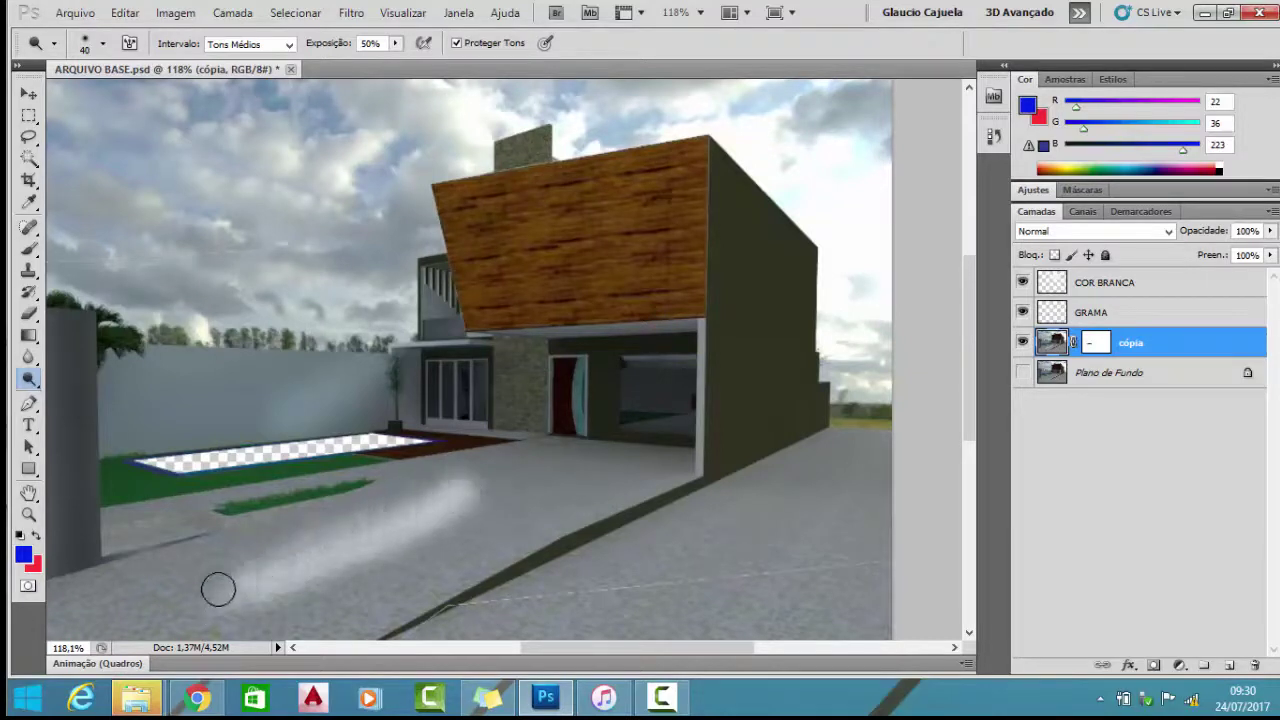
left_click_drag(378, 515, 199, 583)
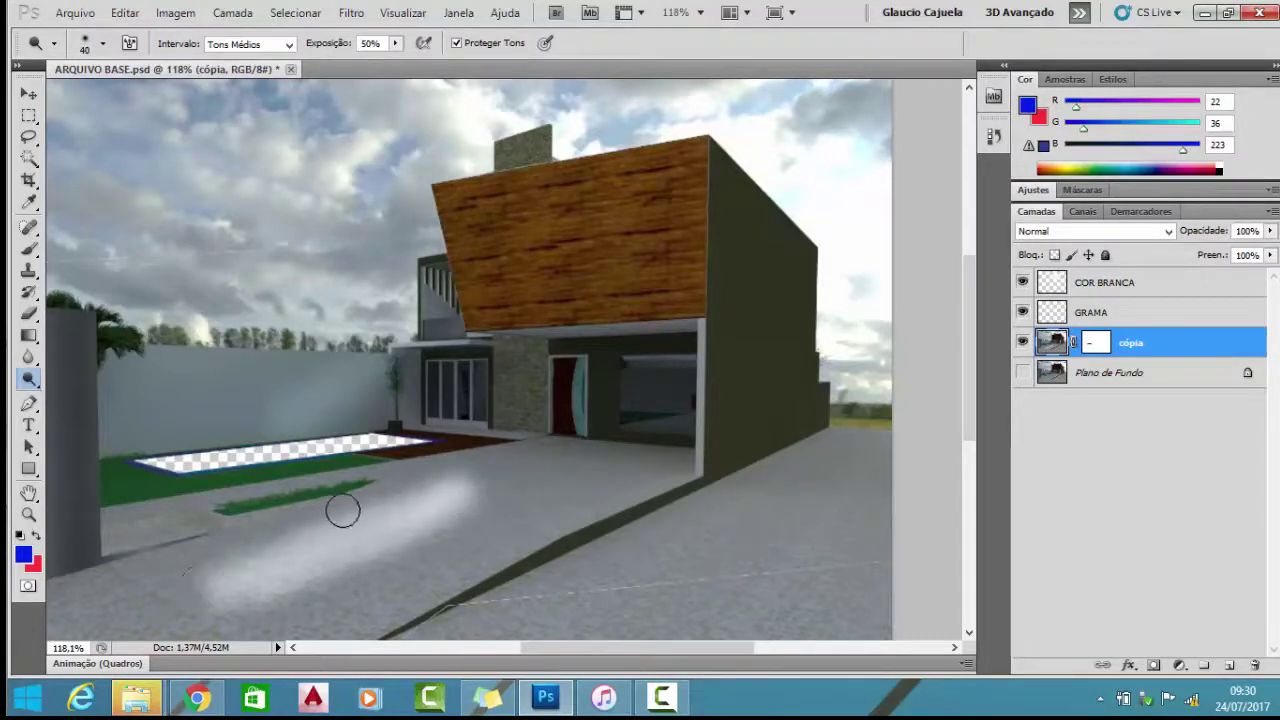
left_click_drag(420, 485, 217, 557)
left_click_drag(414, 480, 186, 562)
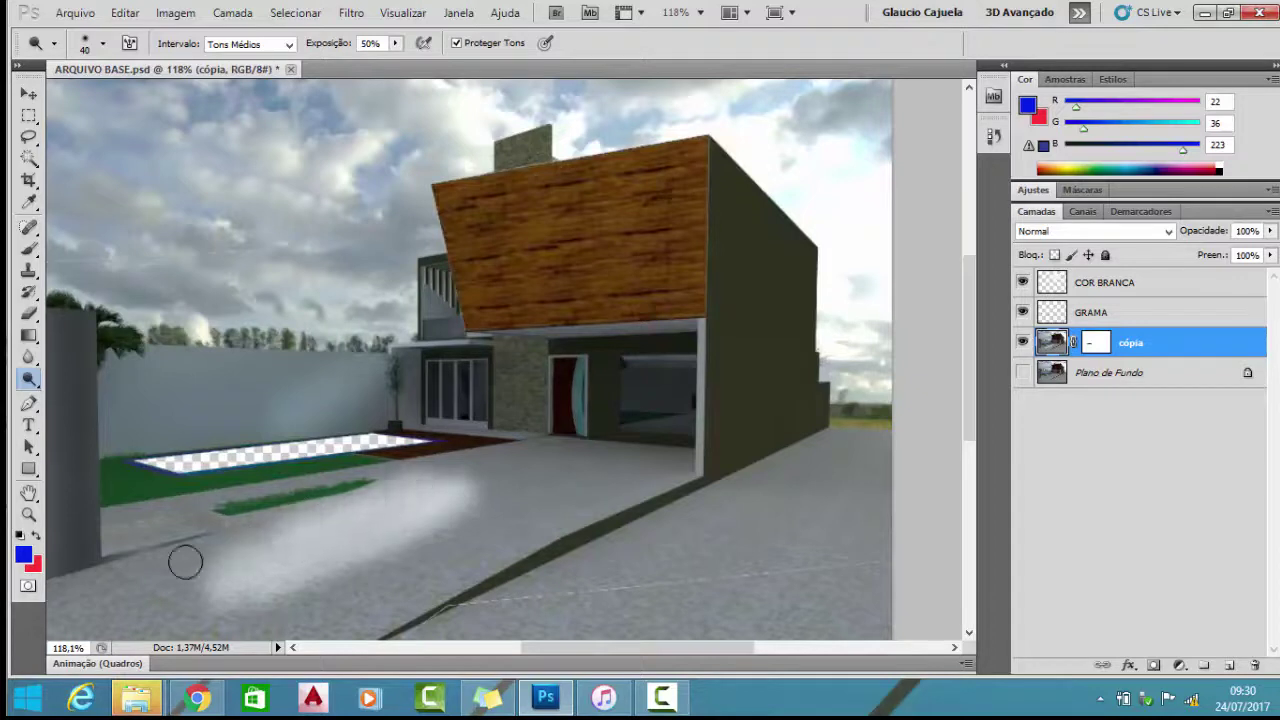
left_click_drag(372, 517, 163, 609)
mouse_move(417, 531)
left_mouse_down()
mouse_move(175, 618)
mouse_move(268, 597)
left_mouse_up()
- Burn at brush size 65 to paint a darker patch beside the pavement's bright streak
right_click(27, 388)
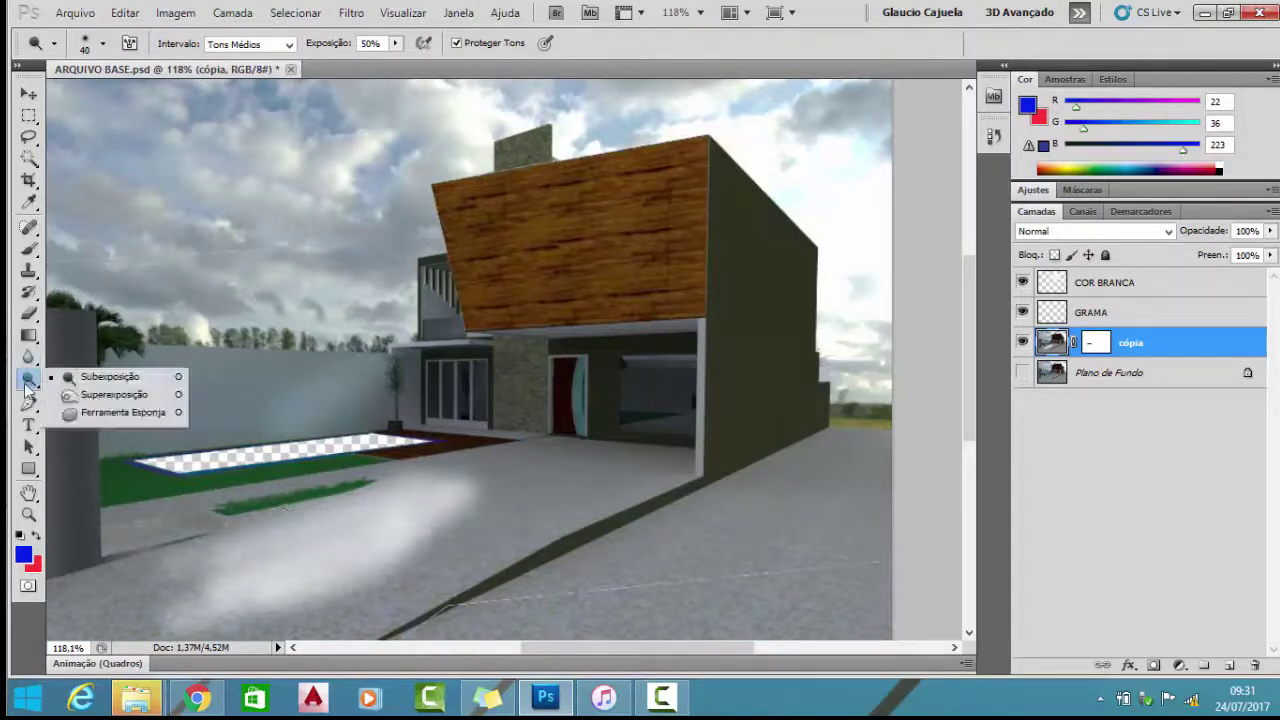
left_click(113, 394)
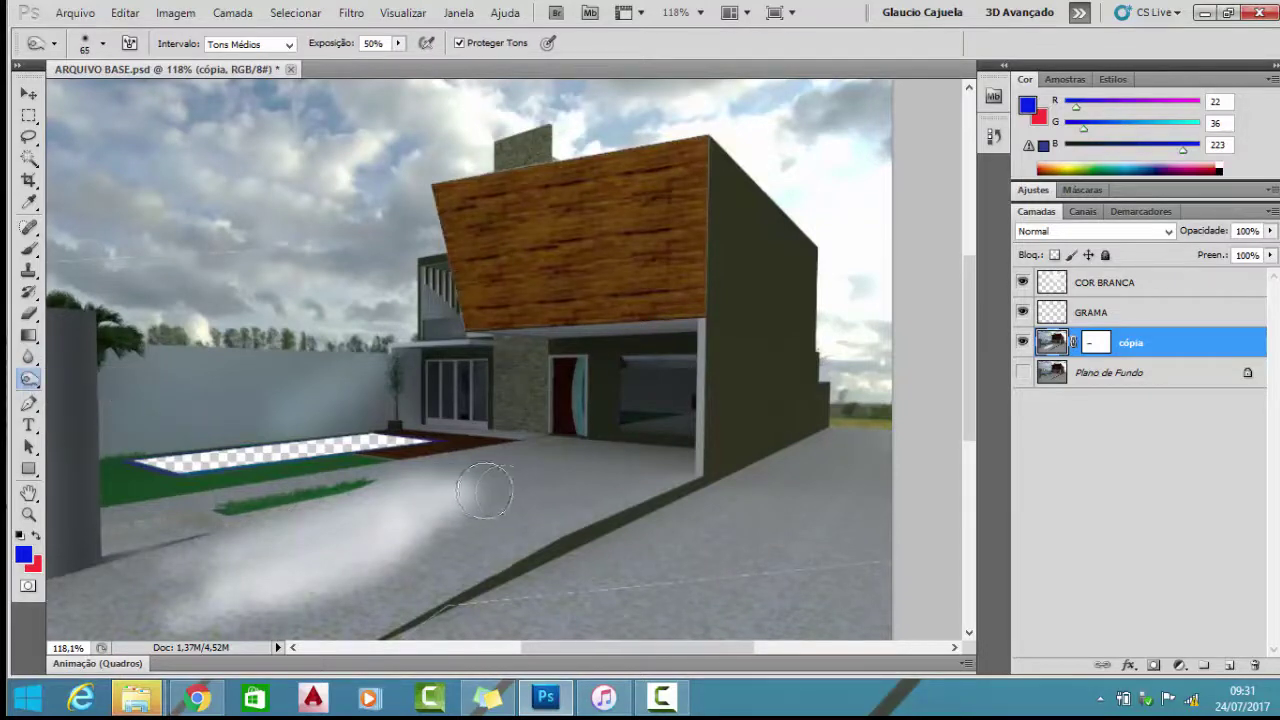
mouse_move(469, 502)
left_mouse_down()
mouse_move(250, 585)
mouse_move(409, 526)
mouse_move(423, 537)
mouse_move(369, 579)
left_mouse_up()
left_click_drag(511, 484, 320, 586)
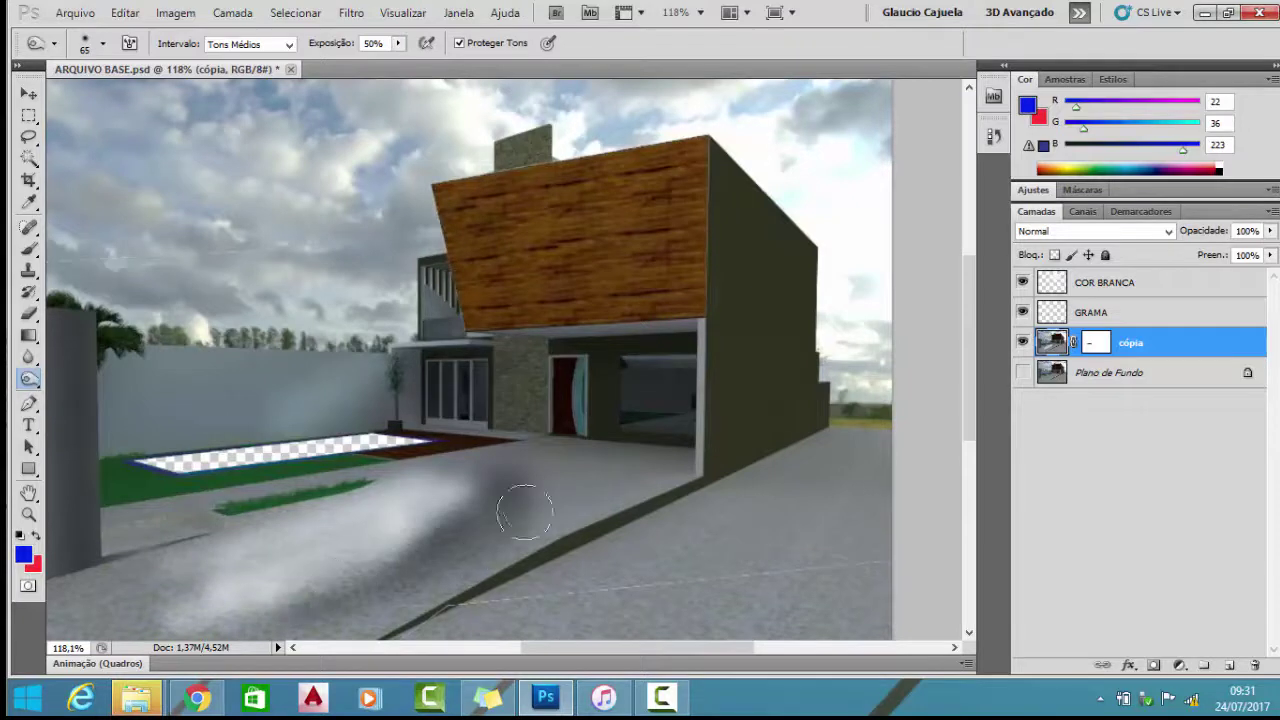
left_click_drag(517, 508, 330, 605)
left_click_drag(545, 560, 362, 630)
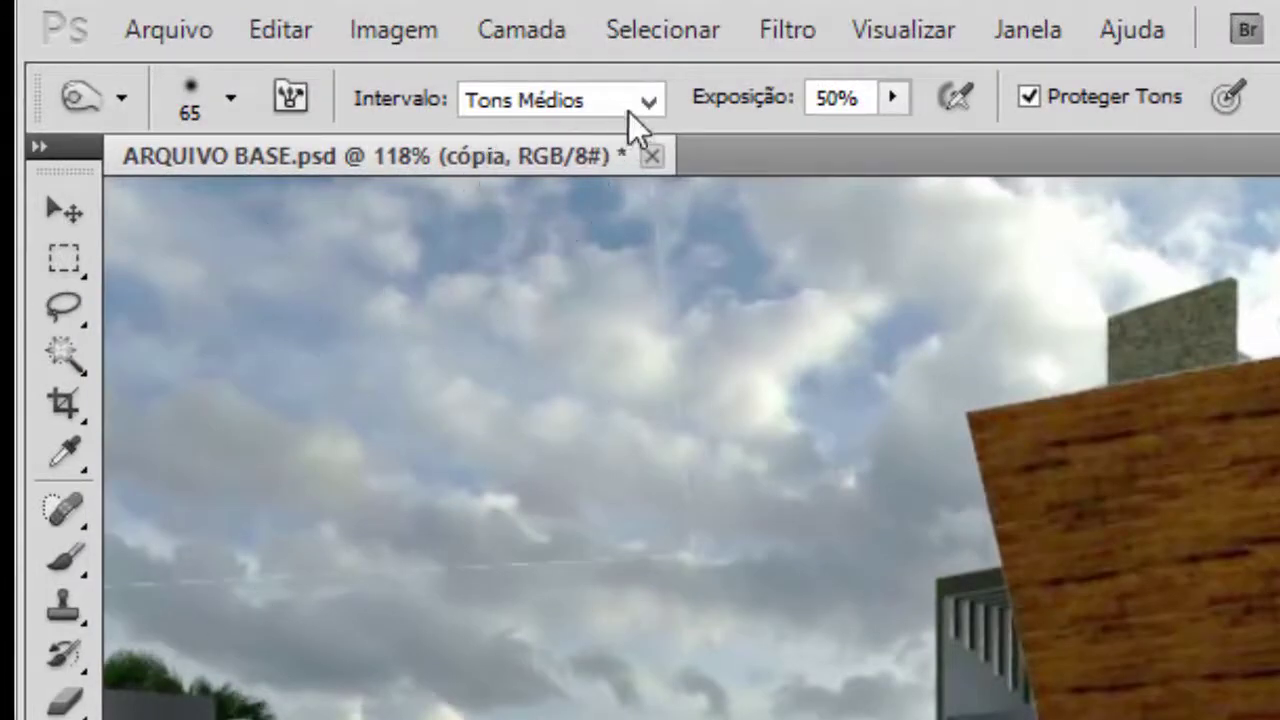
- Set the Burn range to Sombras and darken the curb and ground along the side wall's base
left_click(641, 107)
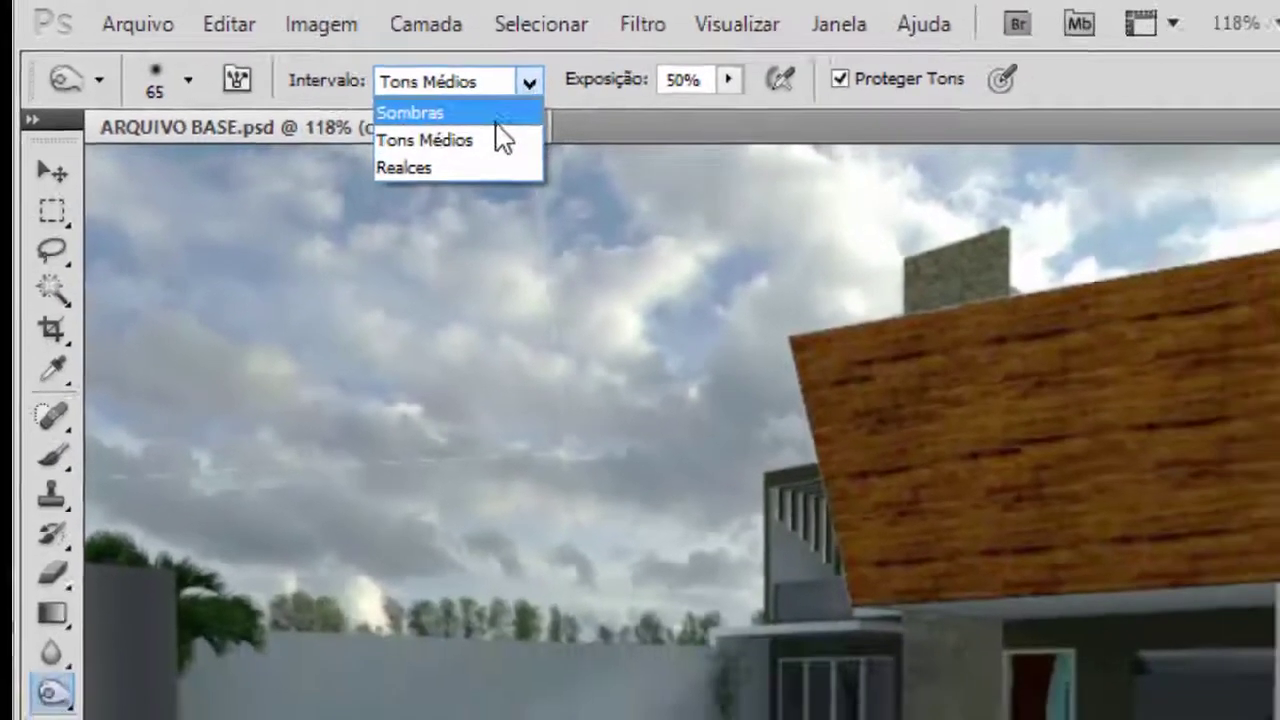
left_click(632, 138)
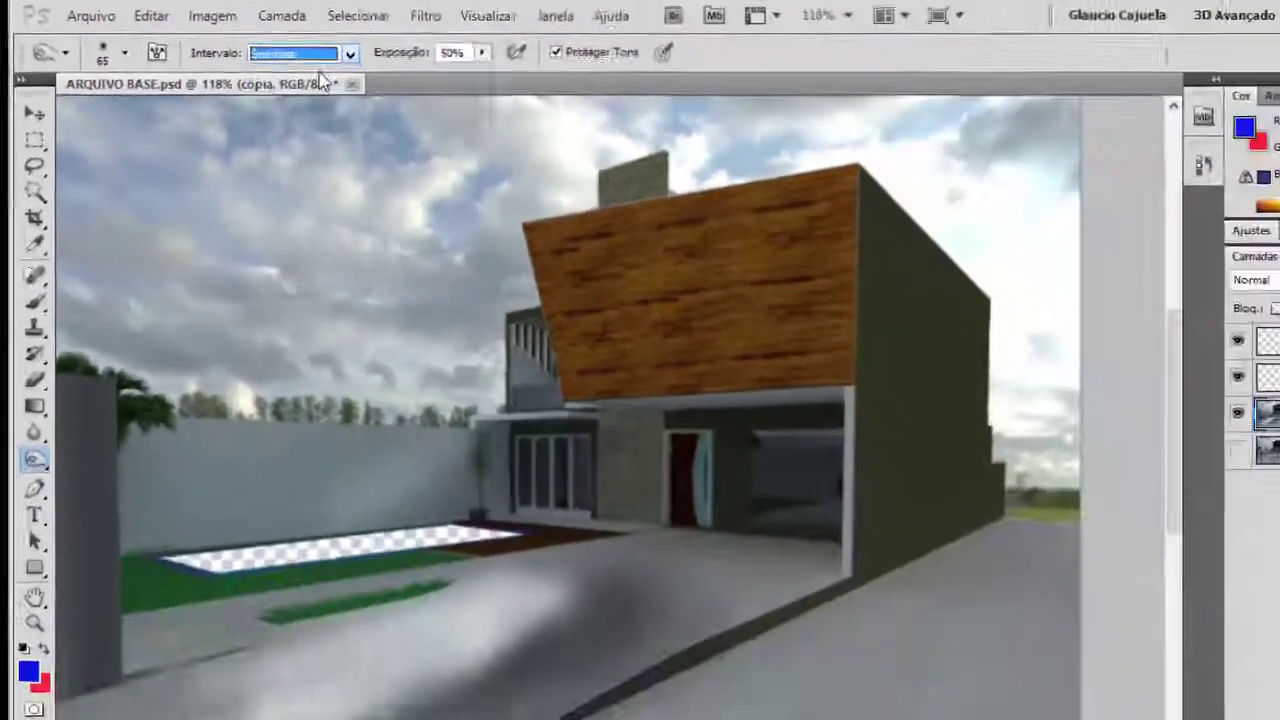
mouse_move(735, 550)
left_mouse_down()
mouse_move(614, 600)
mouse_move(737, 511)
left_mouse_up()
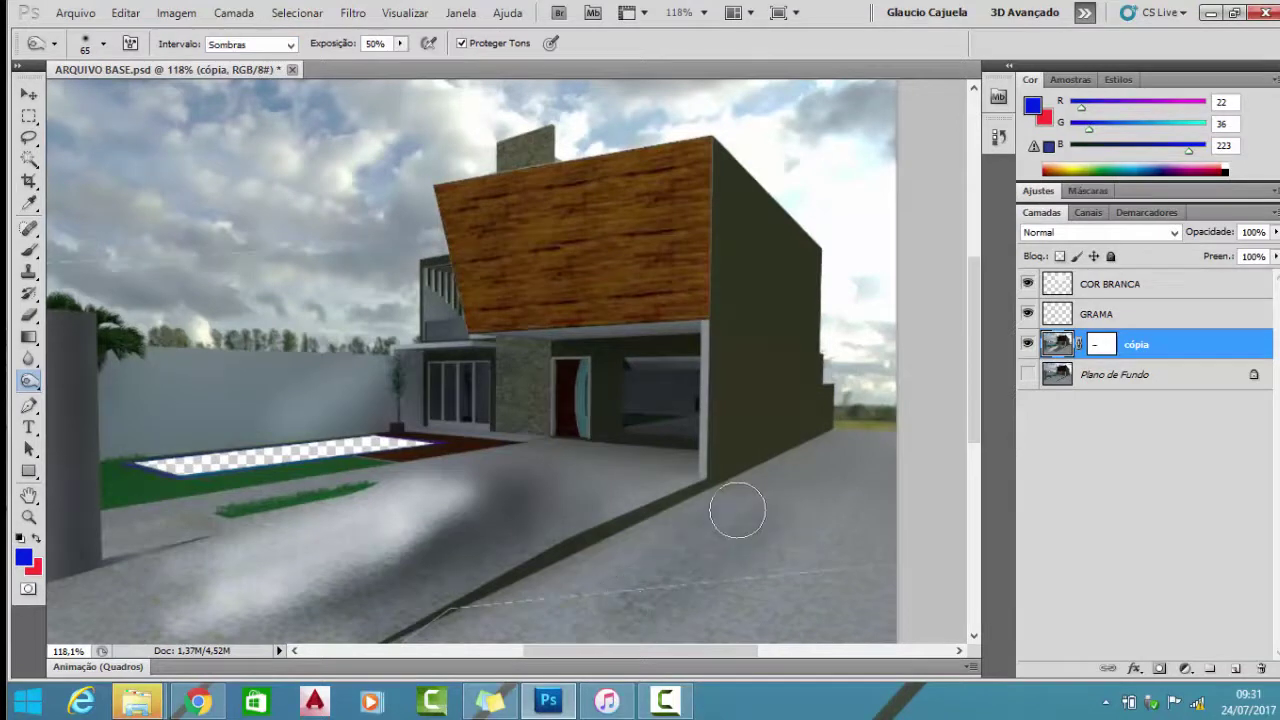
mouse_move(642, 566)
left_mouse_down()
mouse_move(626, 534)
mouse_move(866, 431)
mouse_move(737, 530)
left_mouse_up()
left_click_drag(641, 586, 788, 488)
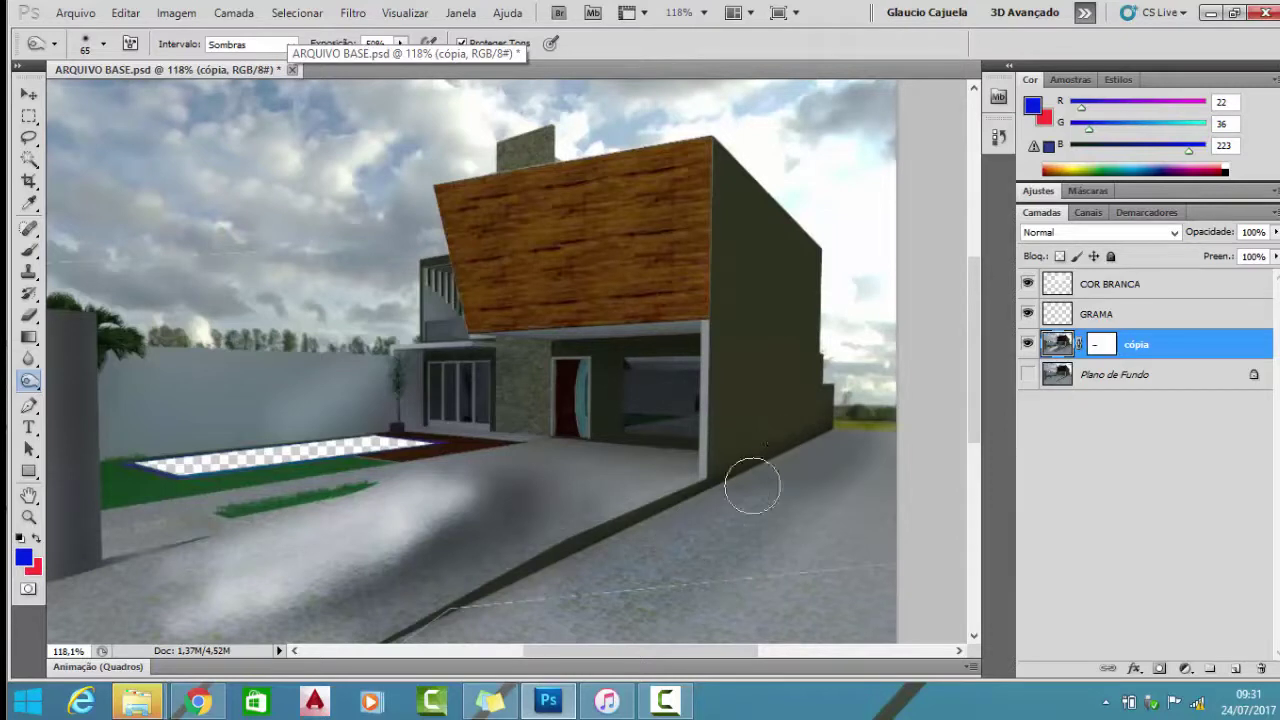
mouse_move(752, 486)
left_mouse_down()
mouse_move(757, 477)
mouse_move(674, 540)
mouse_move(757, 480)
mouse_move(621, 547)
left_mouse_up()
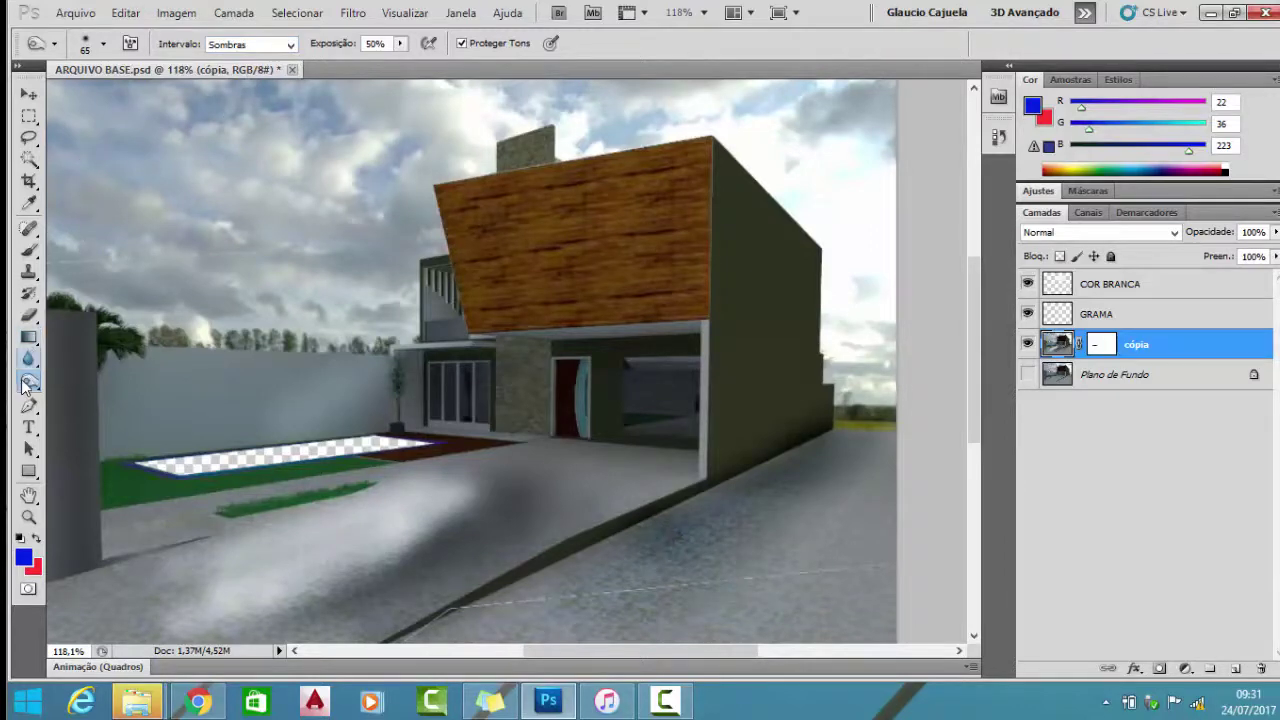
- Switch back to Dodge with its range set to Realces and brighten patches of sky
left_click(27, 388)
left_click(95, 374)
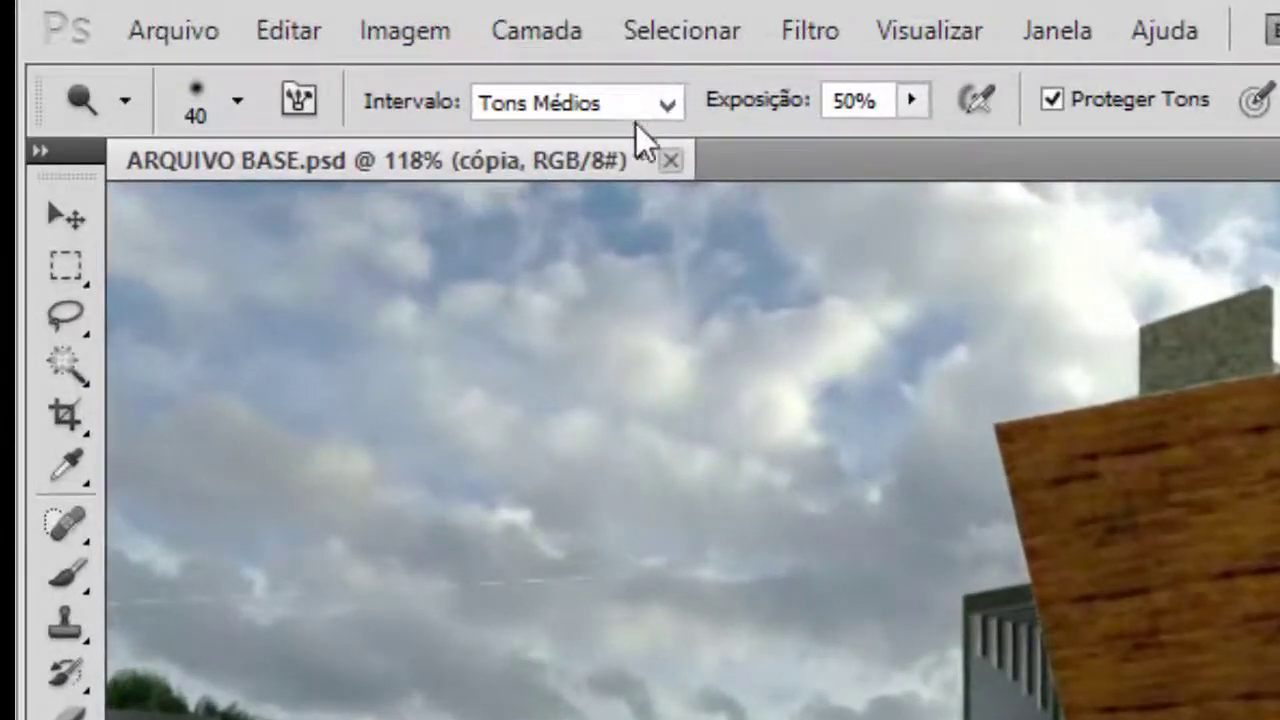
left_click(662, 104)
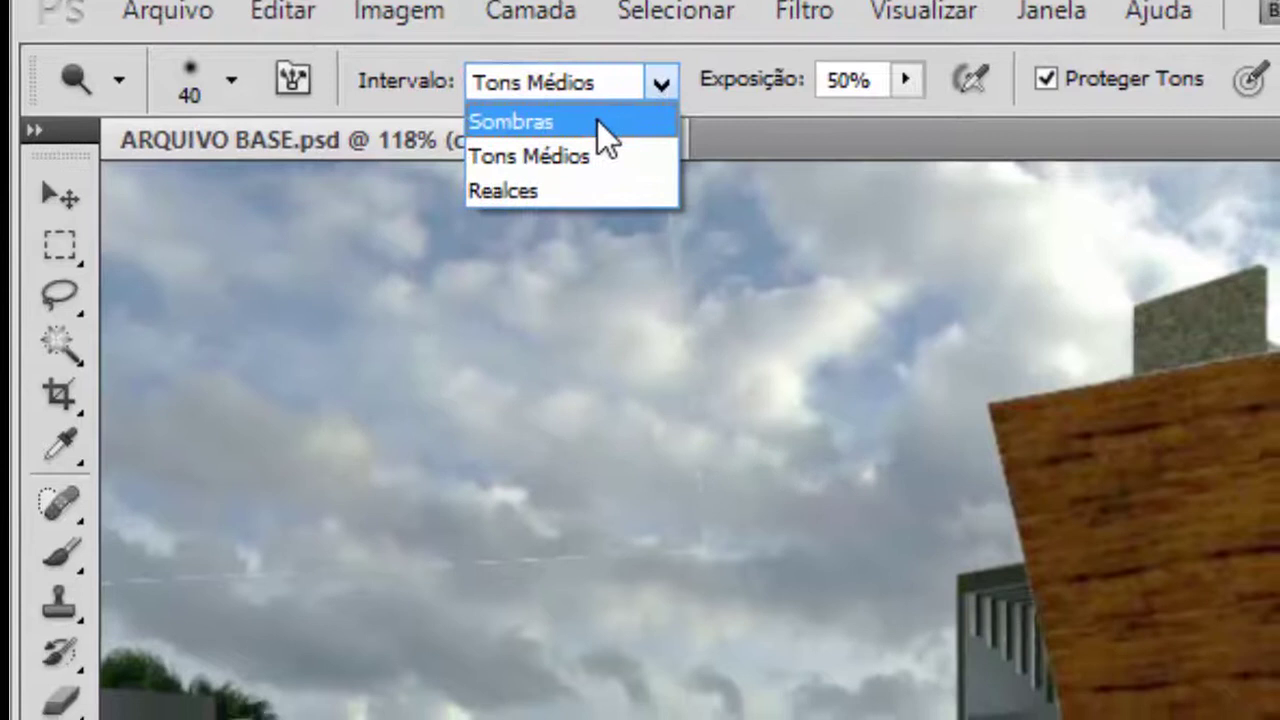
left_click(600, 140)
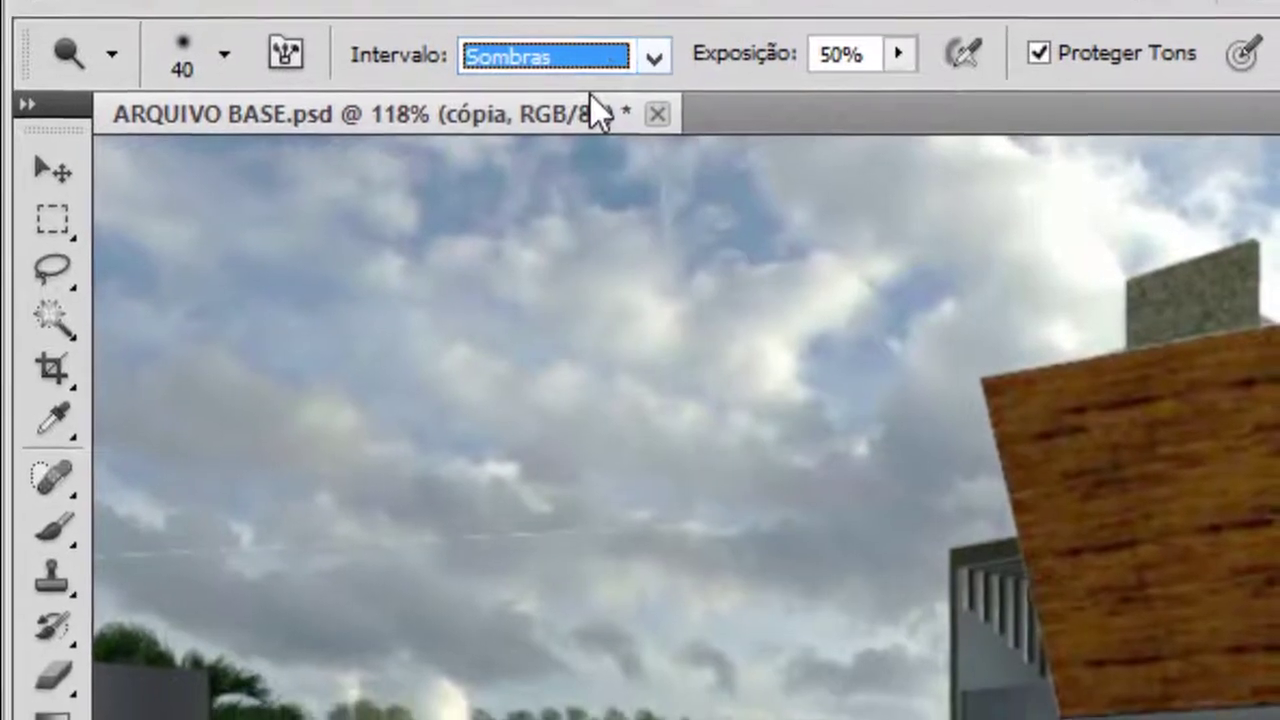
left_click(623, 52)
left_click(556, 160)
mouse_move(554, 223)
left_mouse_down()
mouse_move(330, 515)
mouse_move(509, 186)
mouse_move(137, 543)
mouse_move(457, 220)
mouse_move(355, 390)
mouse_move(143, 643)
mouse_move(194, 449)
mouse_move(414, 206)
mouse_move(408, 176)
mouse_move(254, 329)
mouse_move(111, 363)
left_mouse_up()
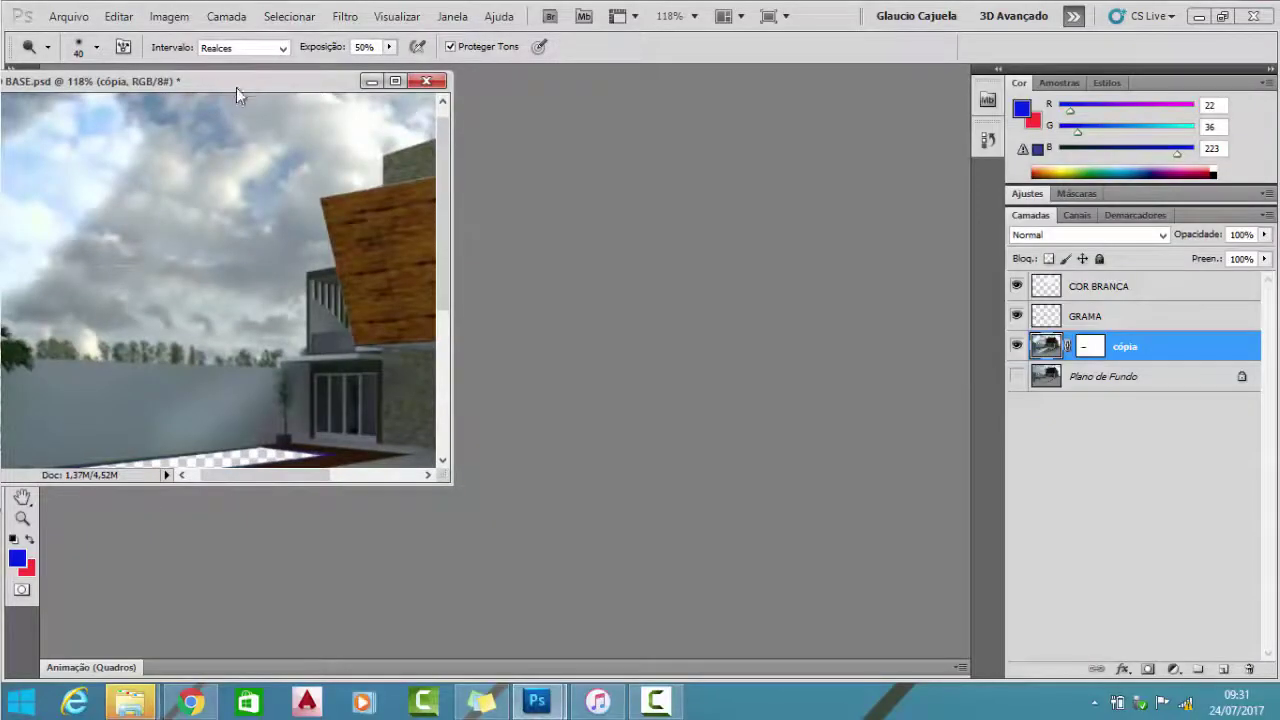
- Re-dock the document window, then dodge the upper-left clouds and the garden wall lighter
double_click(236, 87)
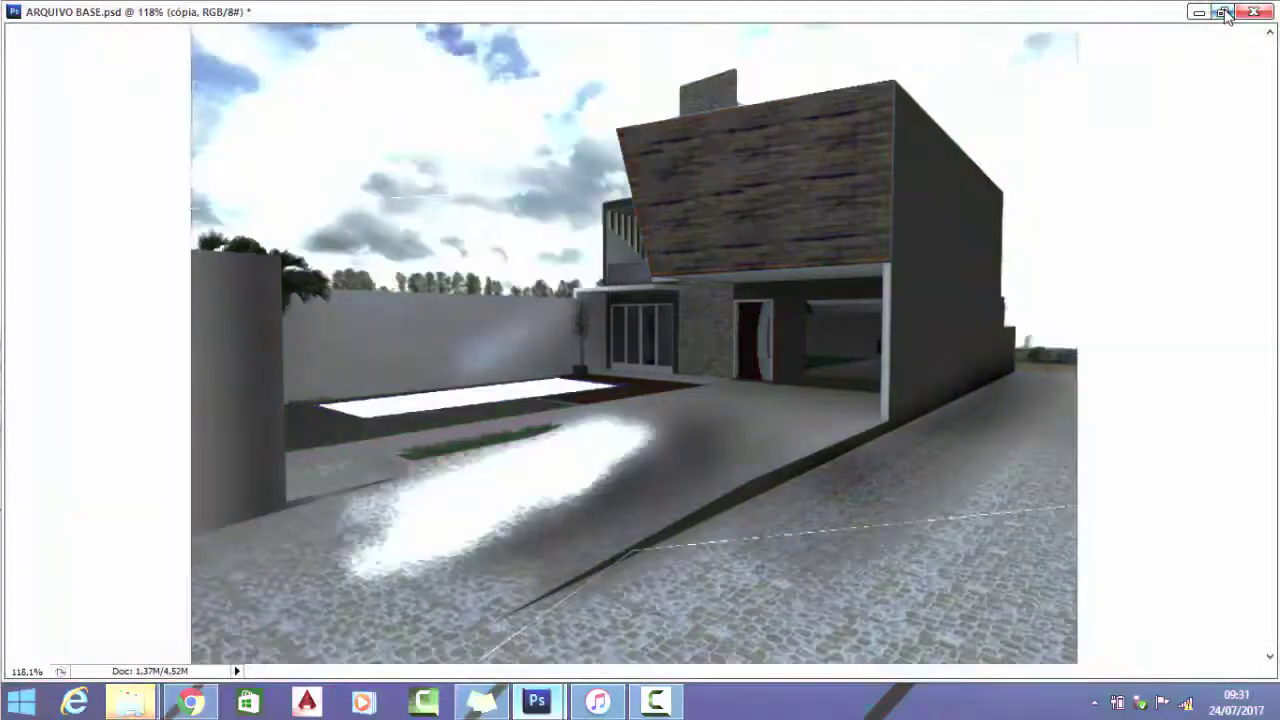
left_click(1223, 12)
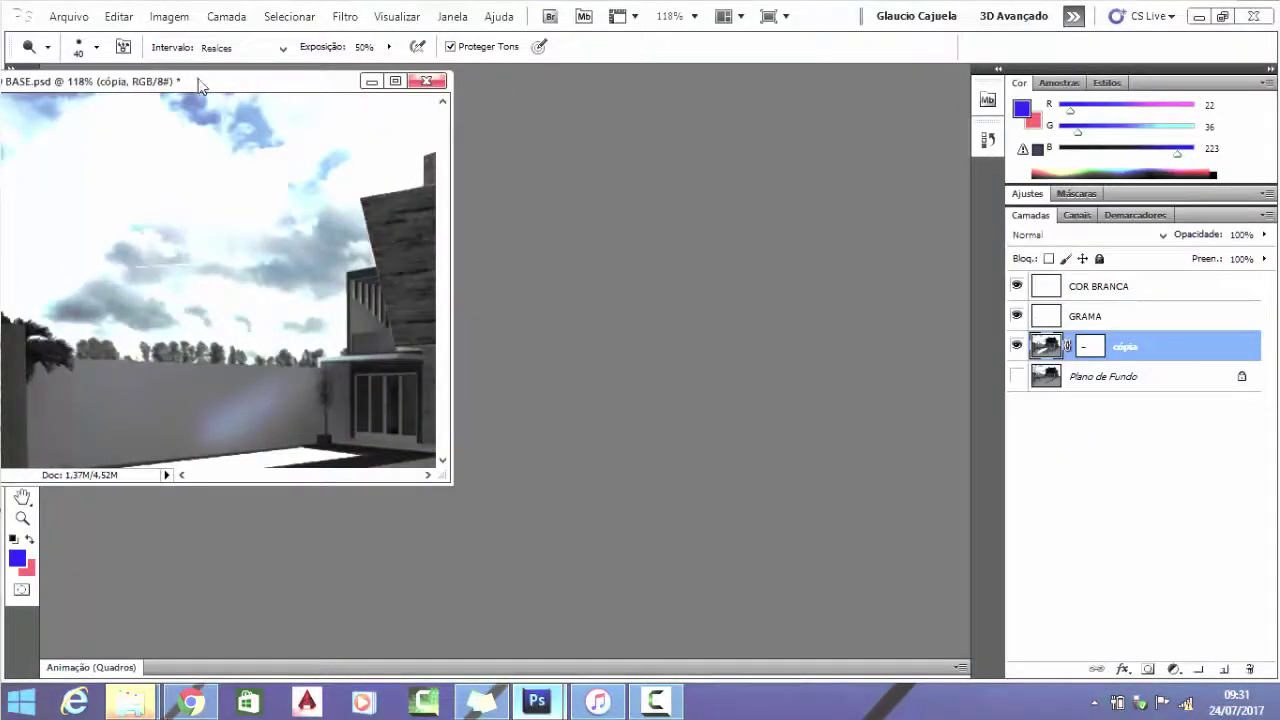
left_click_drag(200, 86, 508, 79)
double_click(510, 79)
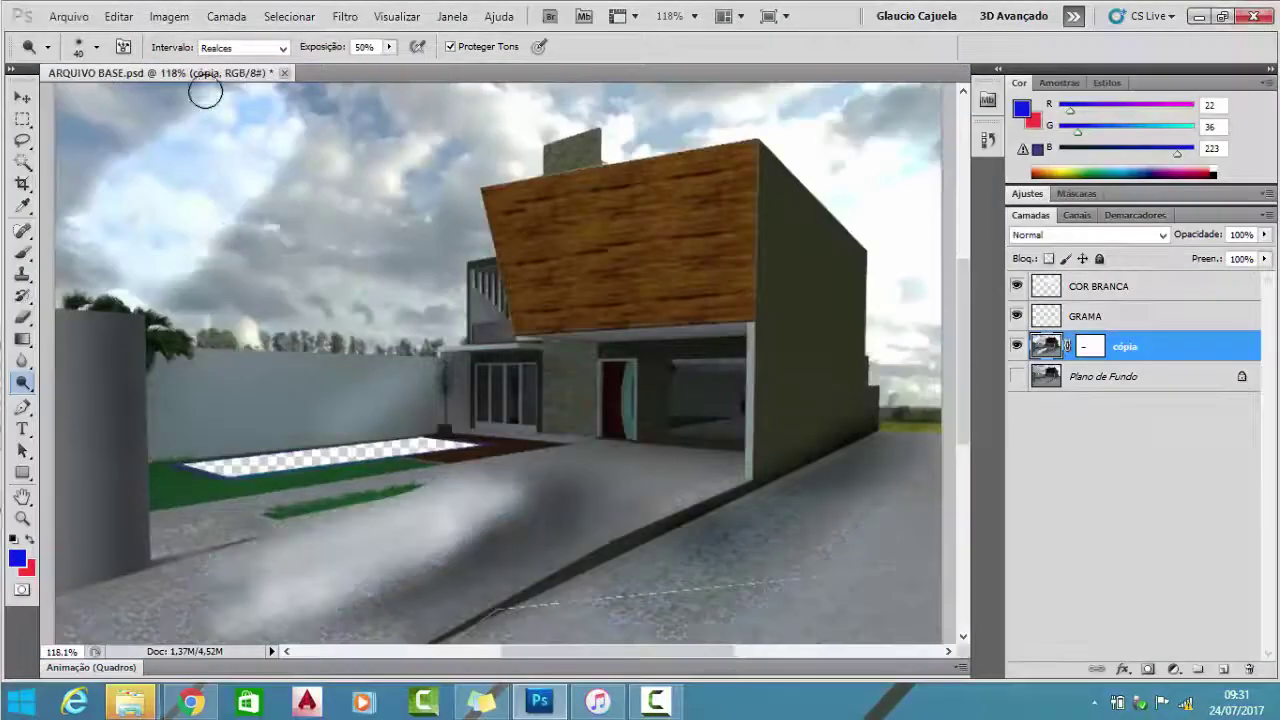
mouse_move(205, 92)
left_mouse_down()
mouse_move(94, 154)
mouse_move(117, 163)
mouse_move(106, 86)
mouse_move(60, 130)
left_mouse_up()
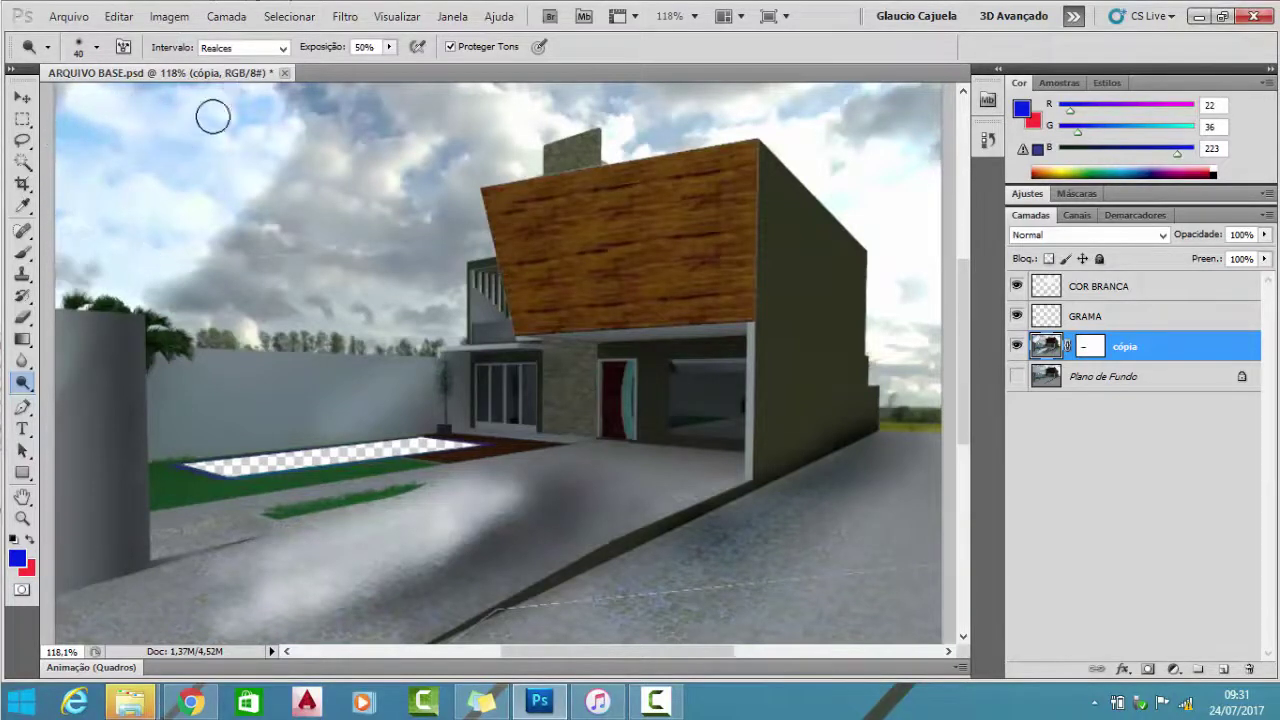
mouse_move(188, 214)
left_mouse_down()
mouse_move(289, 151)
mouse_move(266, 229)
mouse_move(307, 201)
mouse_move(286, 266)
mouse_move(349, 206)
mouse_move(309, 251)
mouse_move(319, 281)
mouse_move(420, 150)
mouse_move(351, 271)
mouse_move(389, 297)
mouse_move(402, 362)
left_mouse_up()
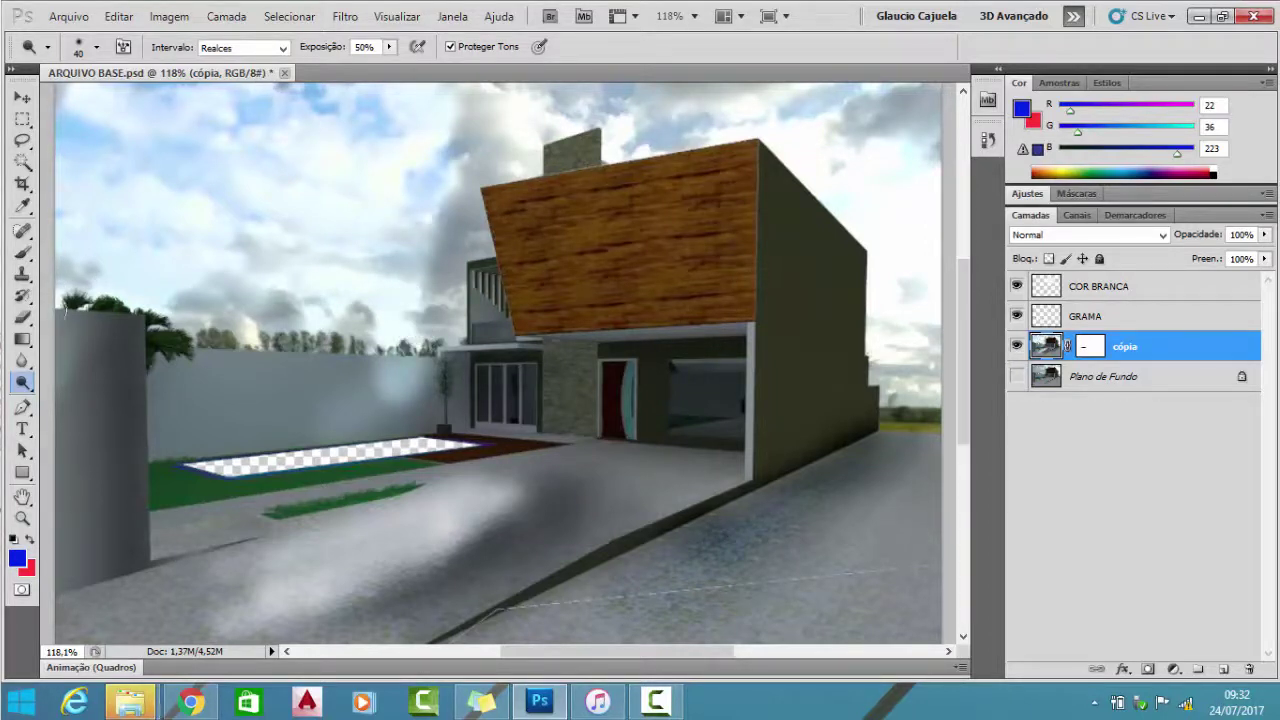
- Dodge the clouds above the chimney, behind the house's left edge and across the upper-right sky
left_click(22, 390)
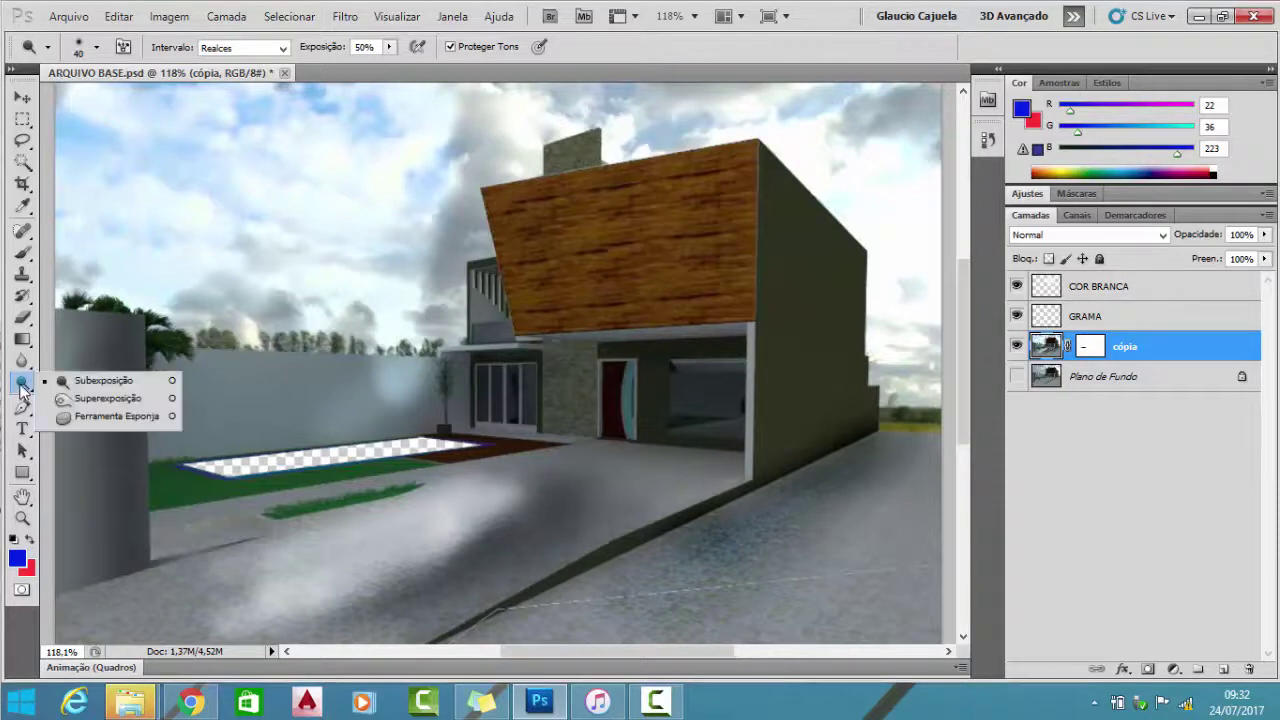
left_click(70, 378)
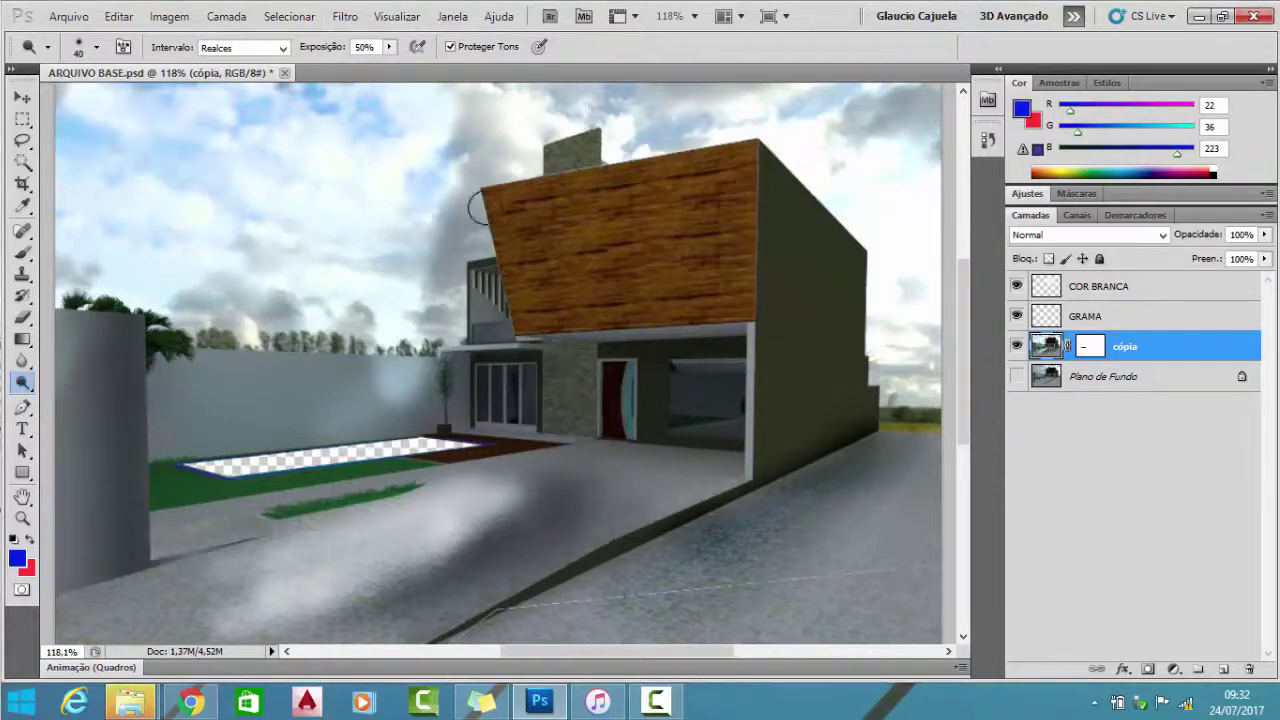
left_click_drag(518, 127, 510, 97)
left_click_drag(469, 188, 440, 309)
mouse_move(893, 134)
left_mouse_down()
mouse_move(929, 129)
mouse_move(857, 120)
mouse_move(929, 89)
mouse_move(427, 98)
left_mouse_up()
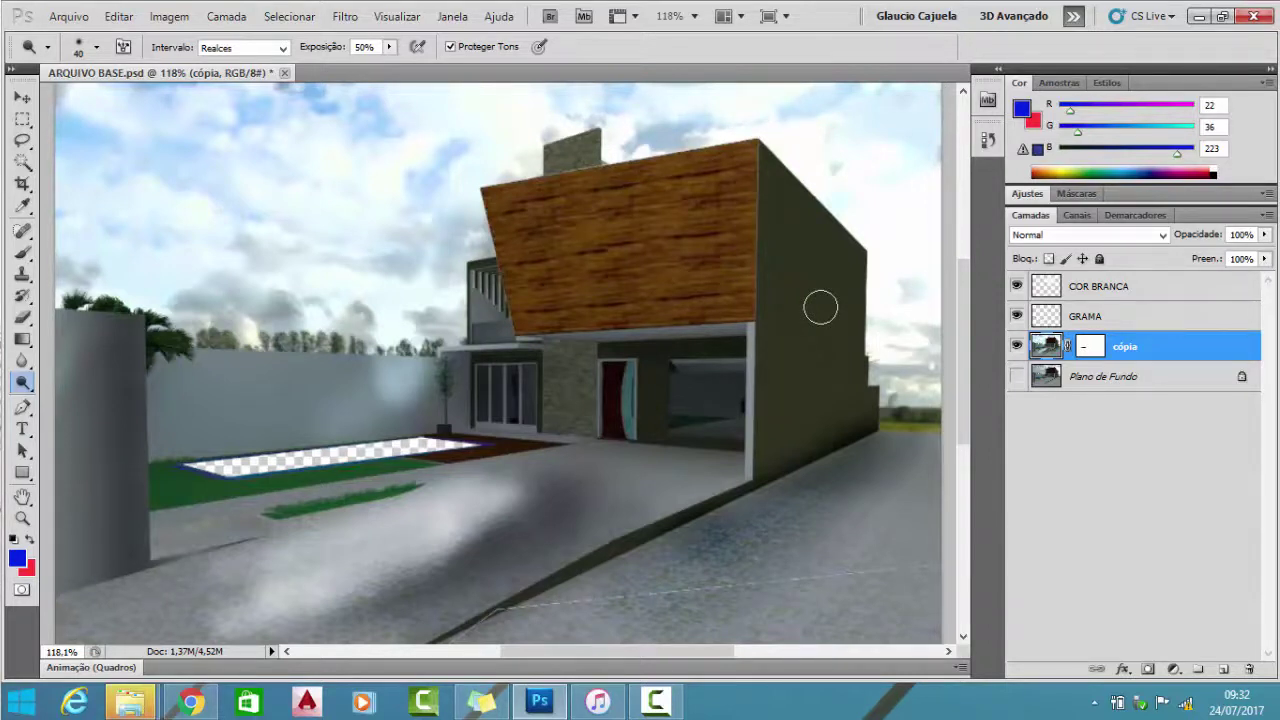
- Step back three Dodge strokes on the sky with Ctrl+Alt+Z
key("ctrl+alt+z")
key("ctrl+alt+z")
key("ctrl+alt+z")
key("ctrl+alt+z")
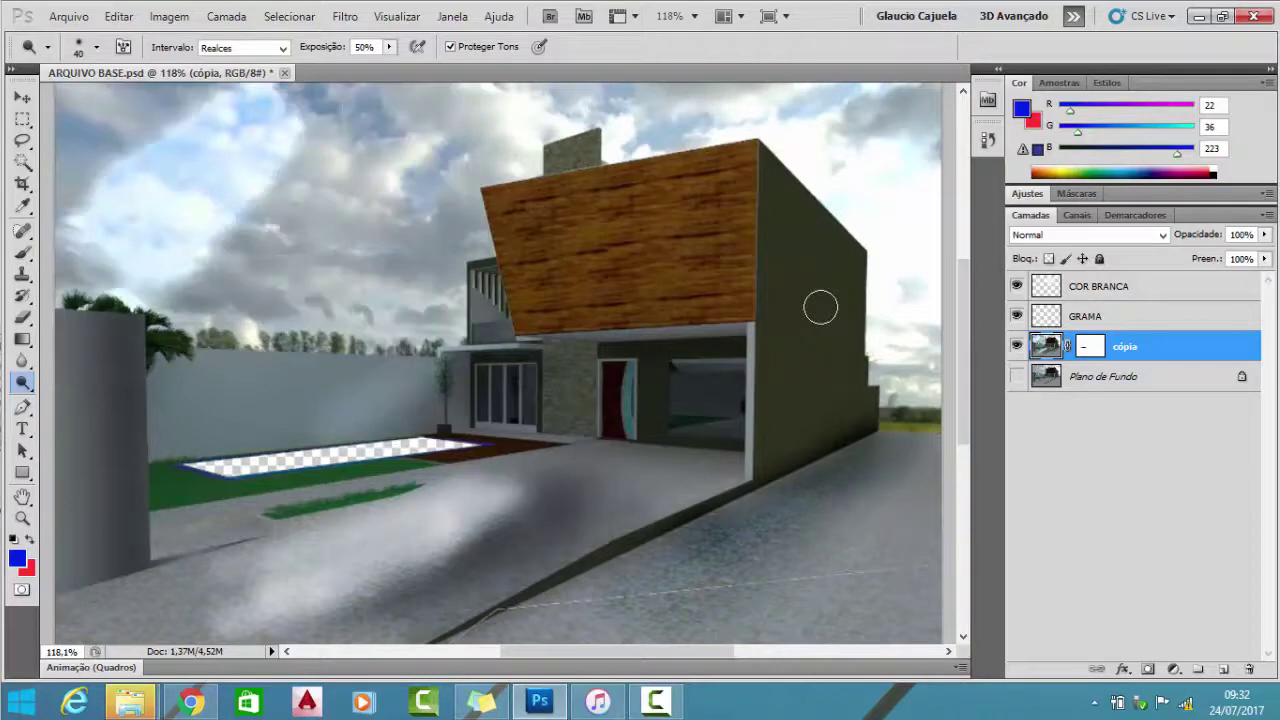
key("ctrl+alt+z")
key("ctrl+alt+z")
key("ctrl+alt+z")
key("ctrl+alt+z")
key("ctrl+alt+z")
key("ctrl+alt+z")
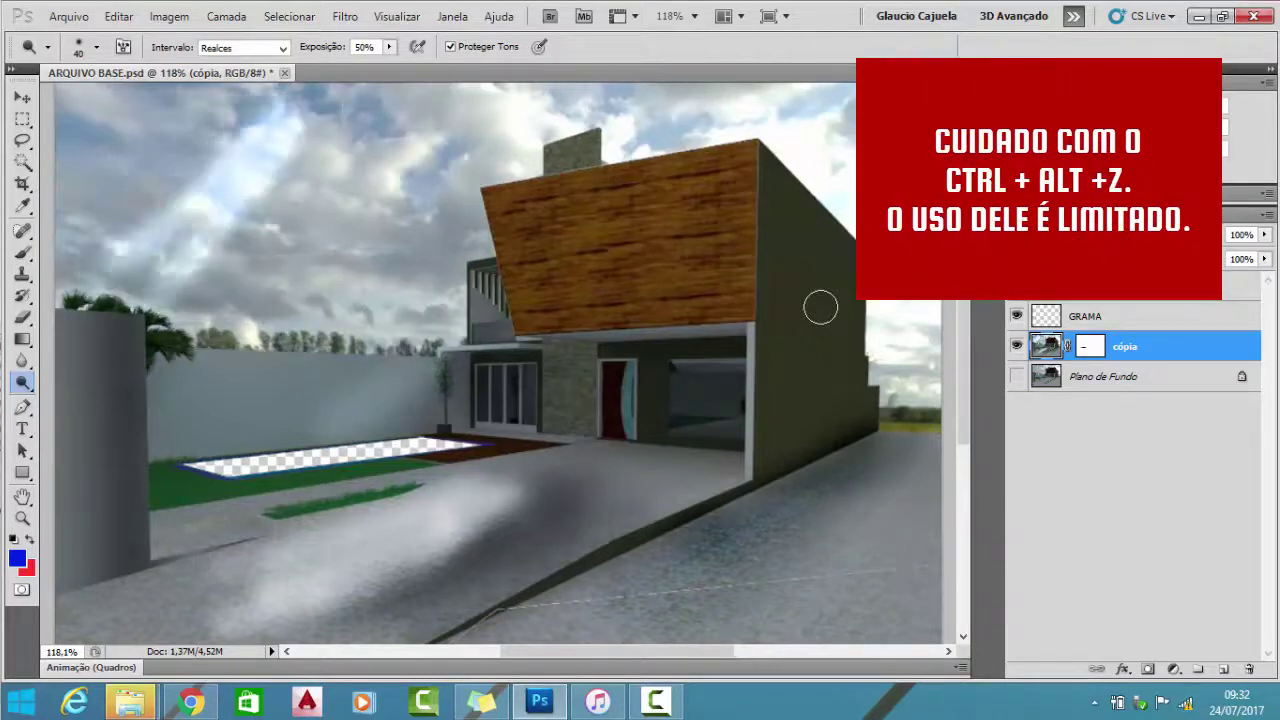
key("ctrl+alt+z")
key("ctrl+alt+z")
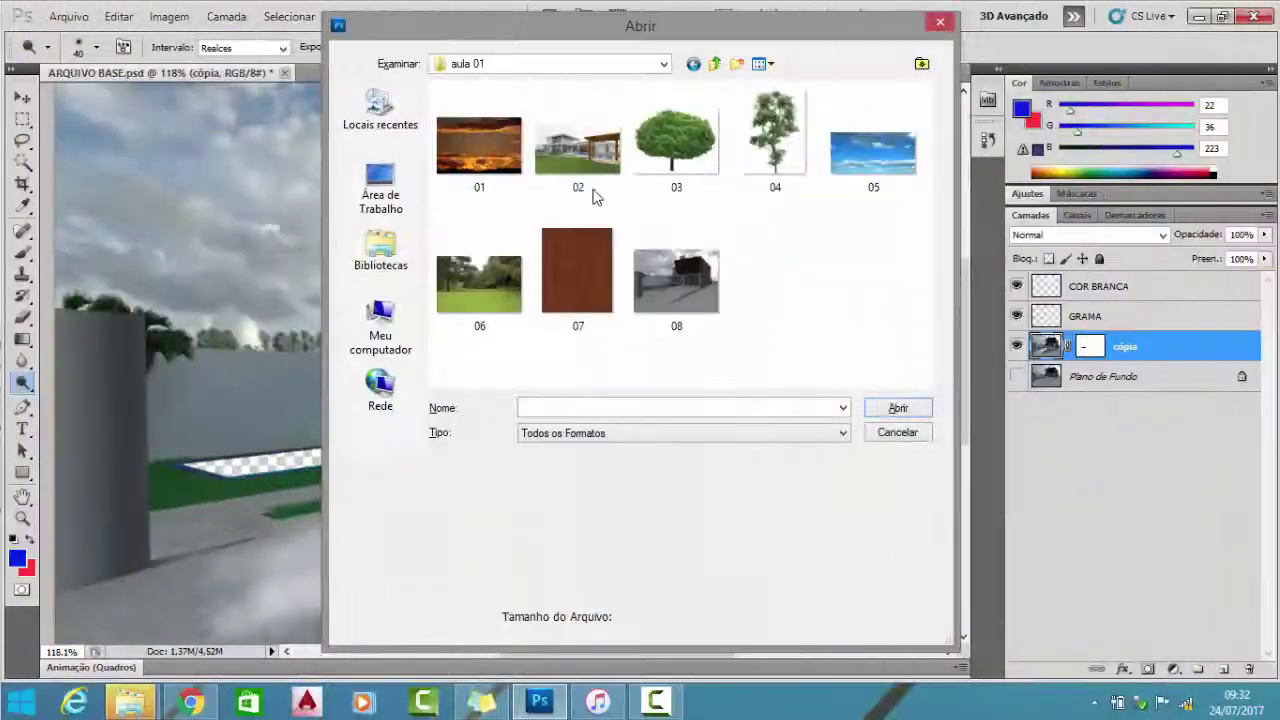
- Open 02.jpg, leaving its missing colour profile unmanaged
left_click(575, 140)
left_click(915, 432)
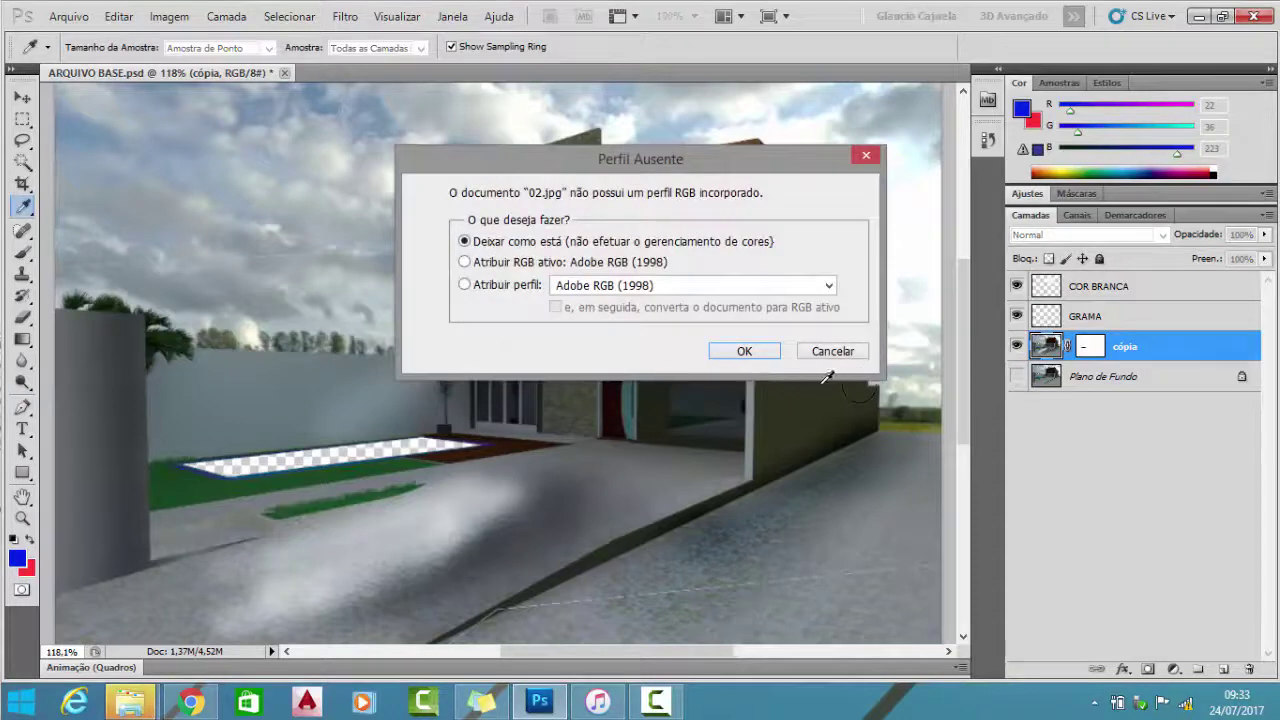
left_click(771, 356)
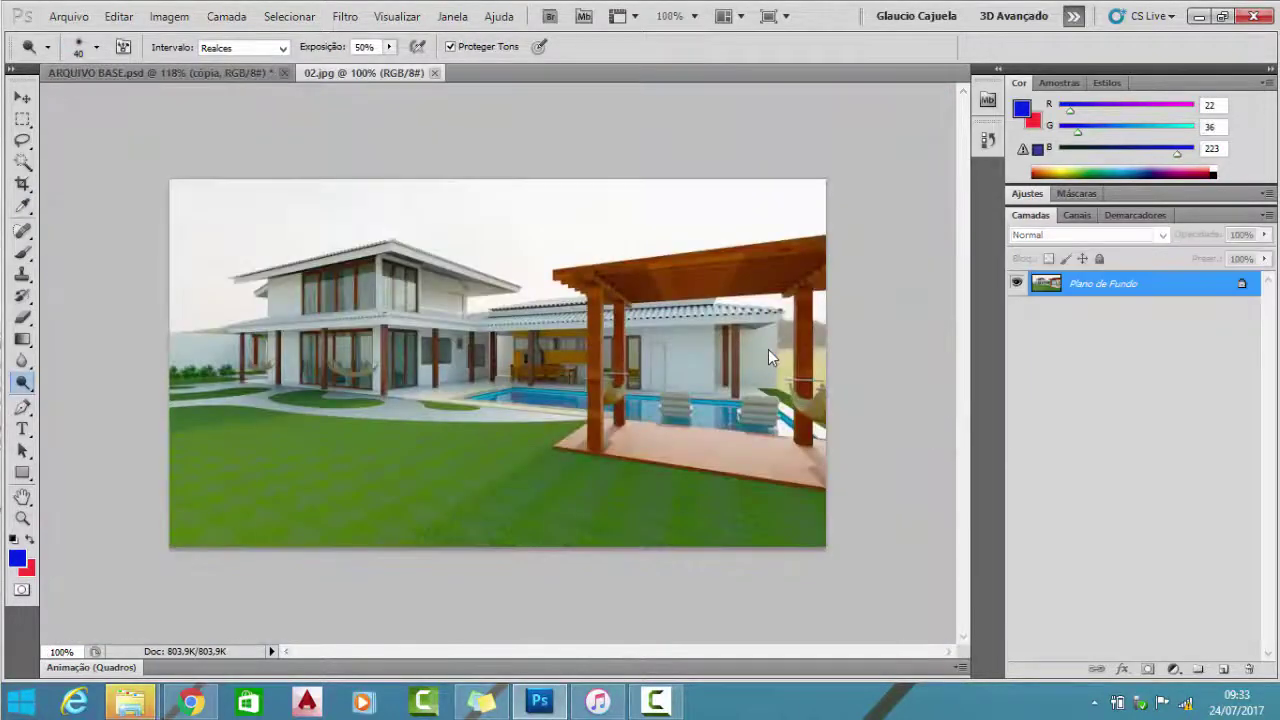